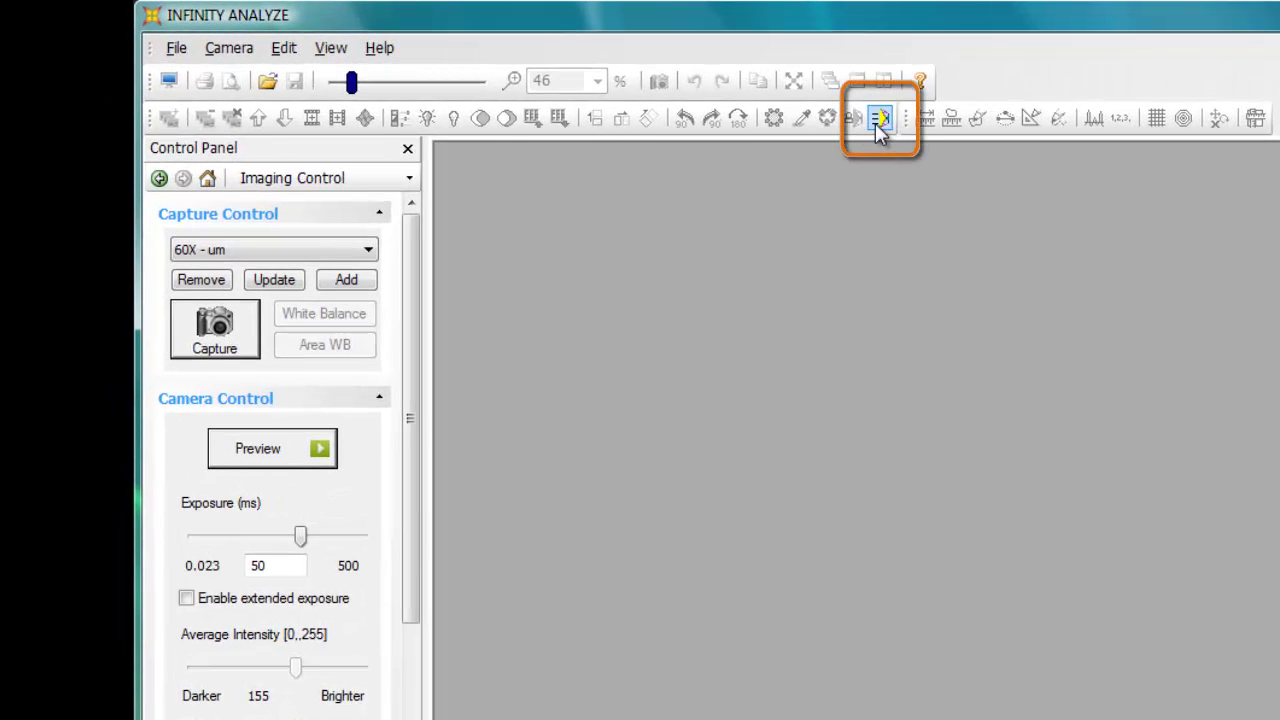
Step: Open the Camera menu's Capture submenu to reach Multispectral Settings
click(226, 52)
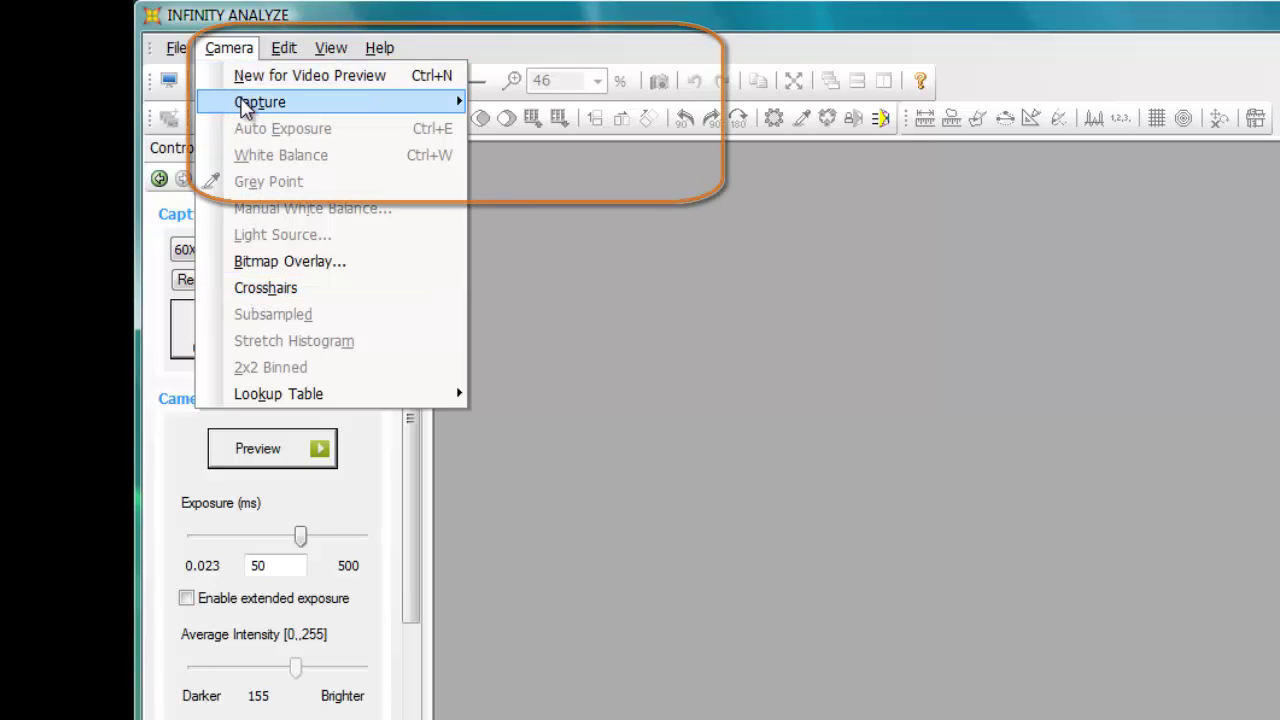
mouse_move(245, 103)
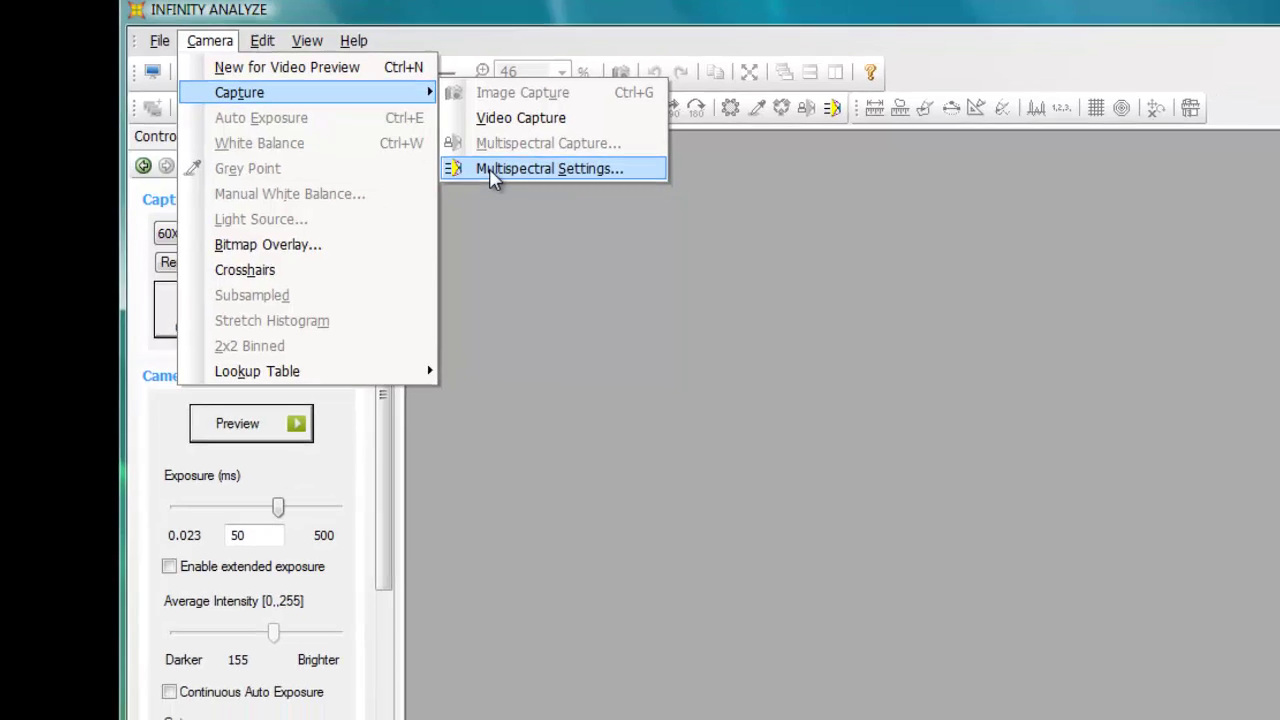
Step: Open Multispectral Settings, showing an empty fluorophore table with 0 images to capture
click(522, 184)
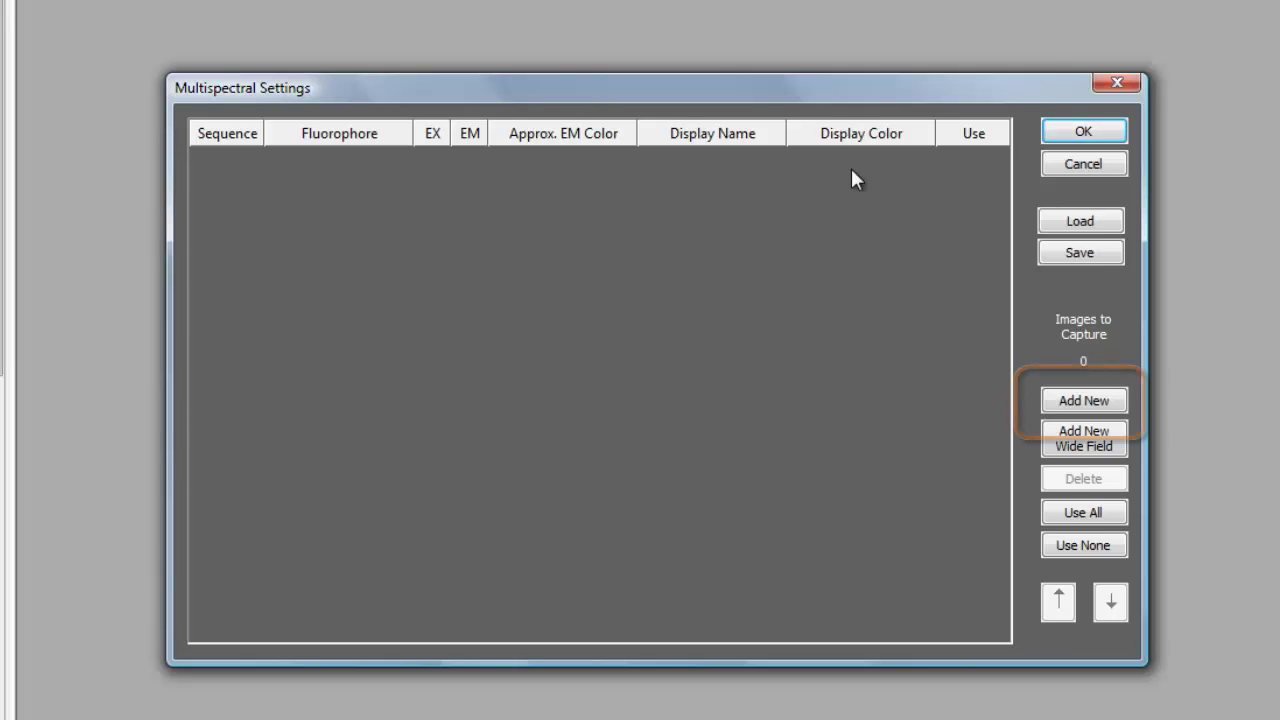
Step: Add row 1 as Mitotracker Red, excitation 578, emission 599, and start its display name 'Mito Red'
click(1097, 411)
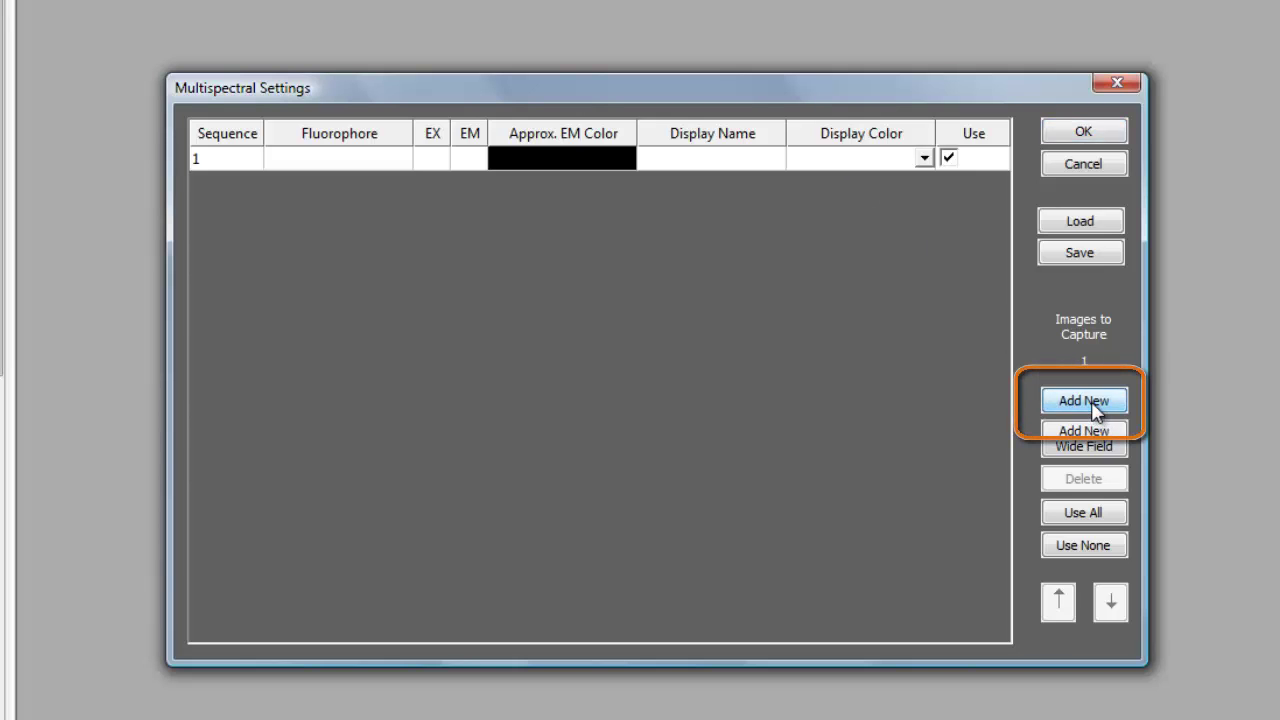
click(292, 164)
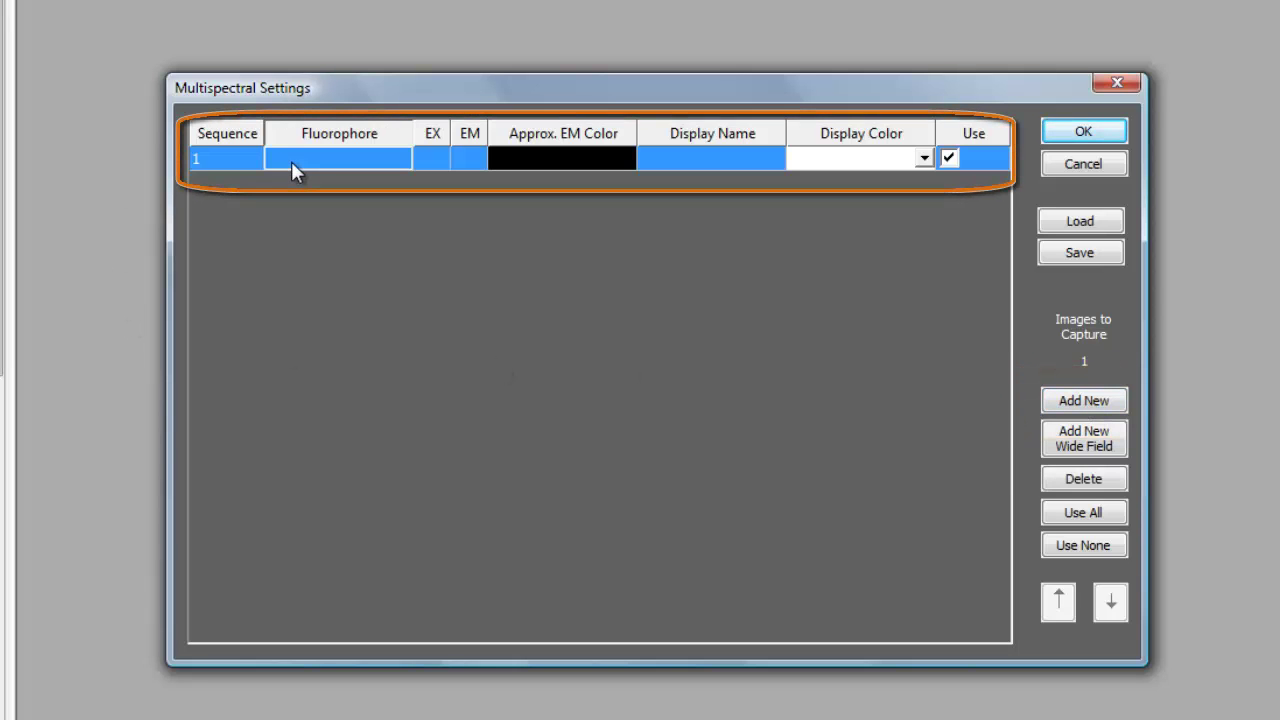
text(Mitotracker )
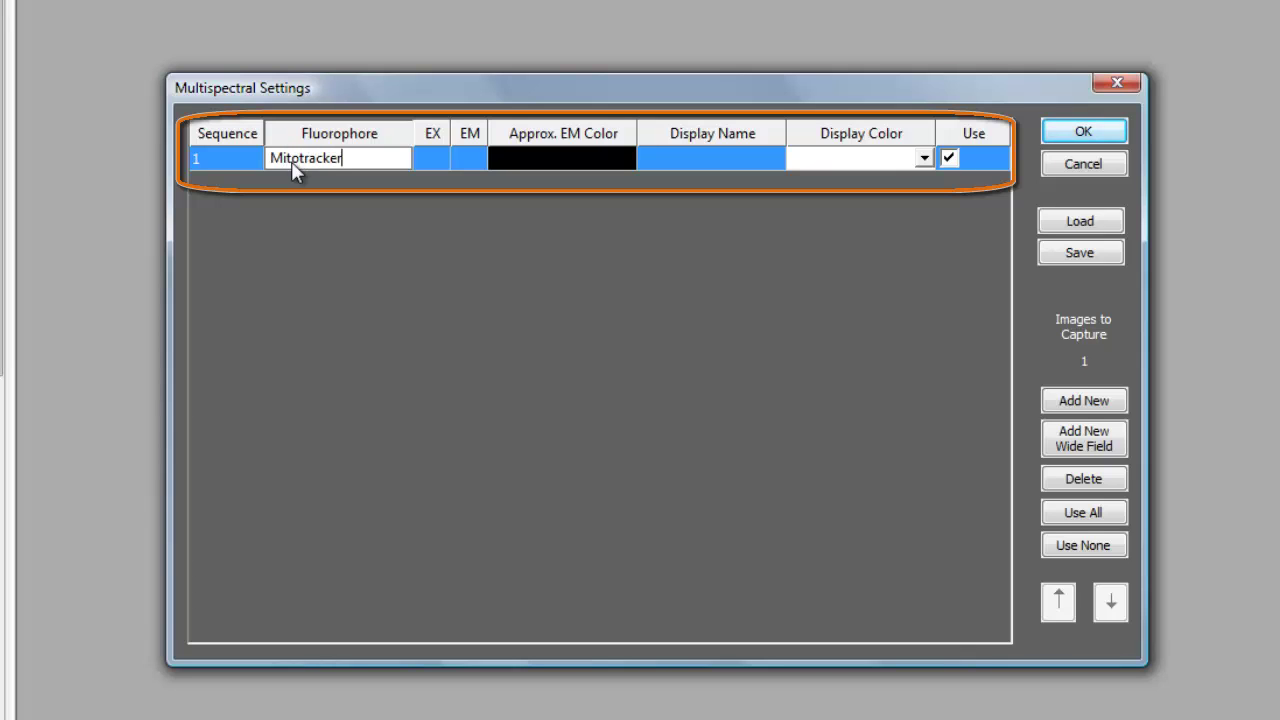
text(Red)
key(Tab)
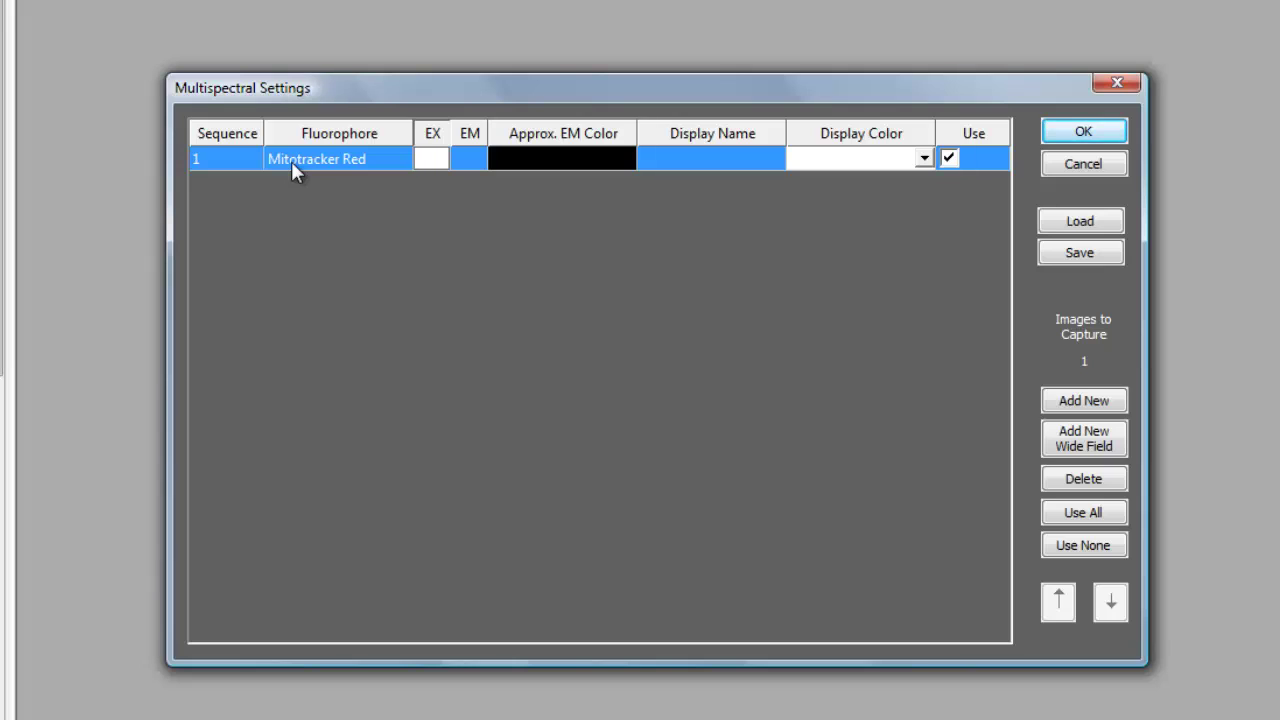
text(578)
key(Tab)
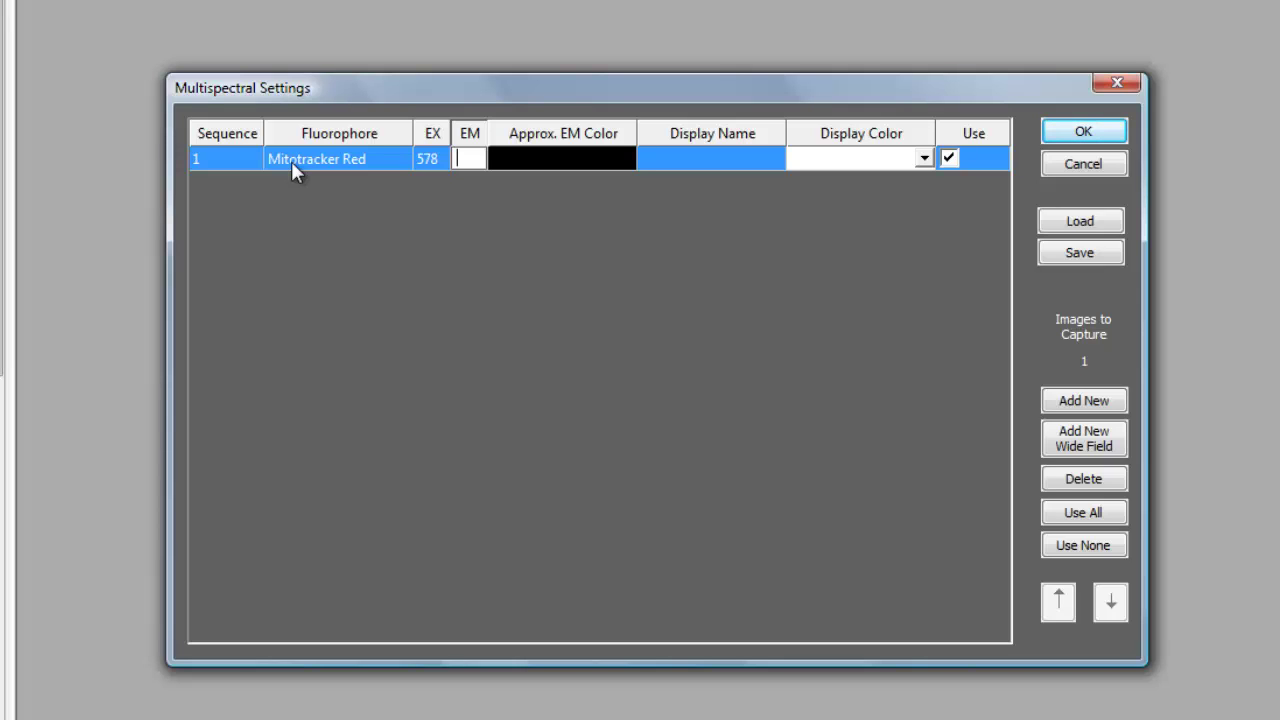
text(599)
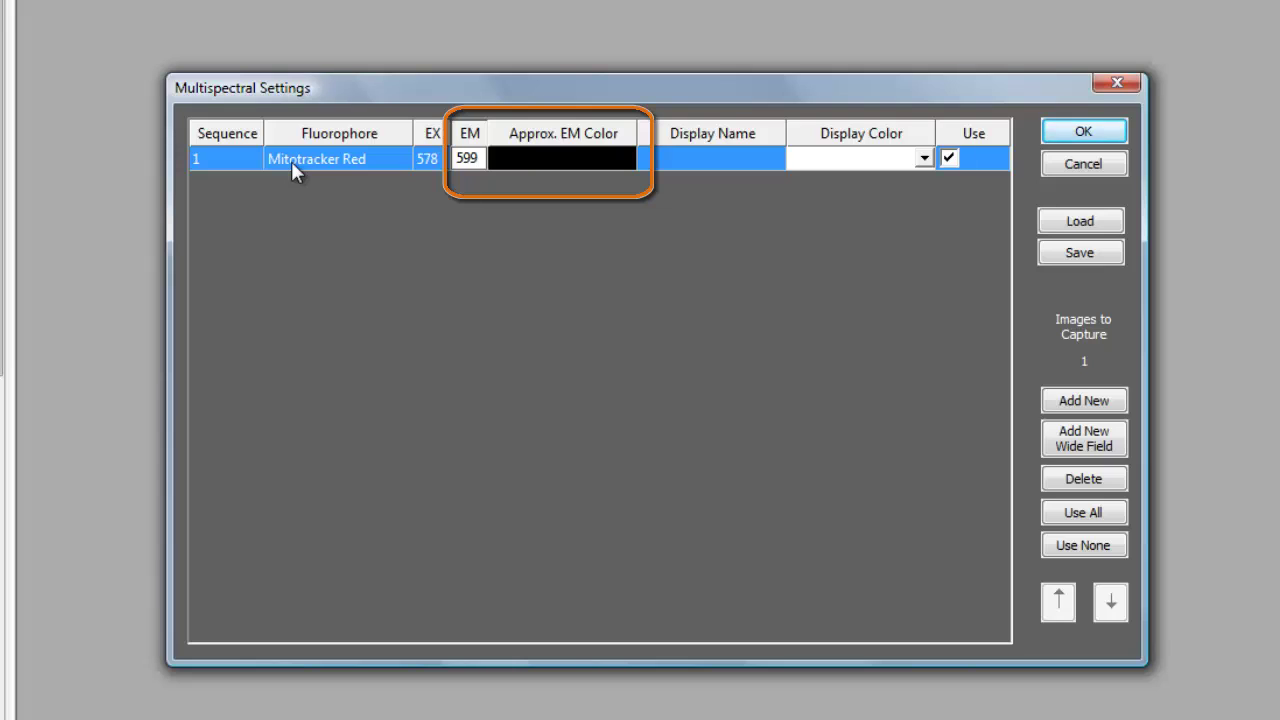
key(Return)
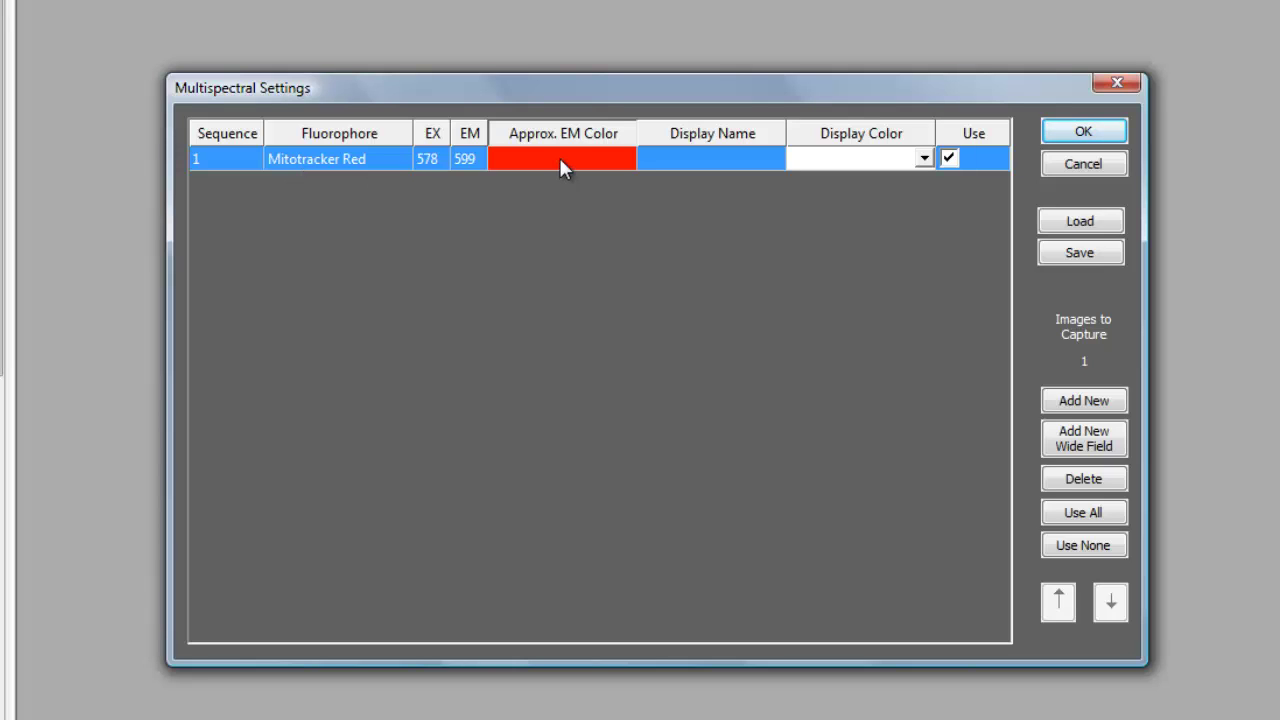
click(686, 165)
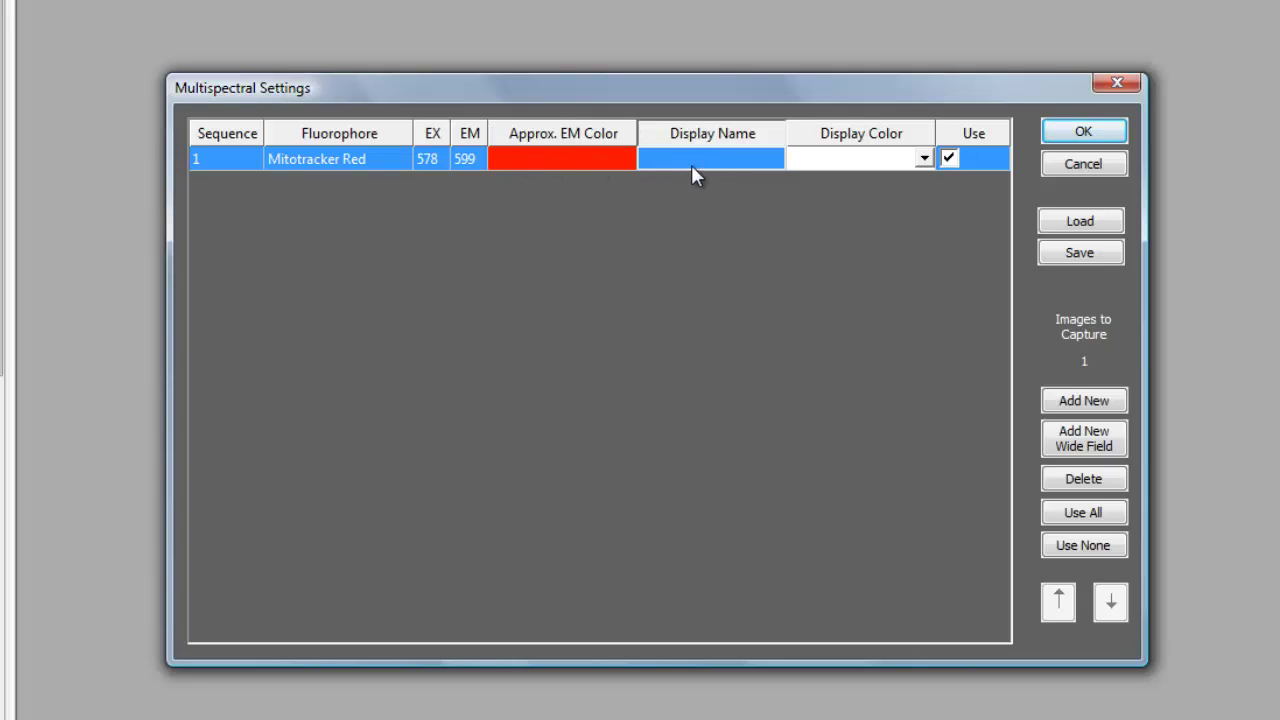
text(Mito Red)
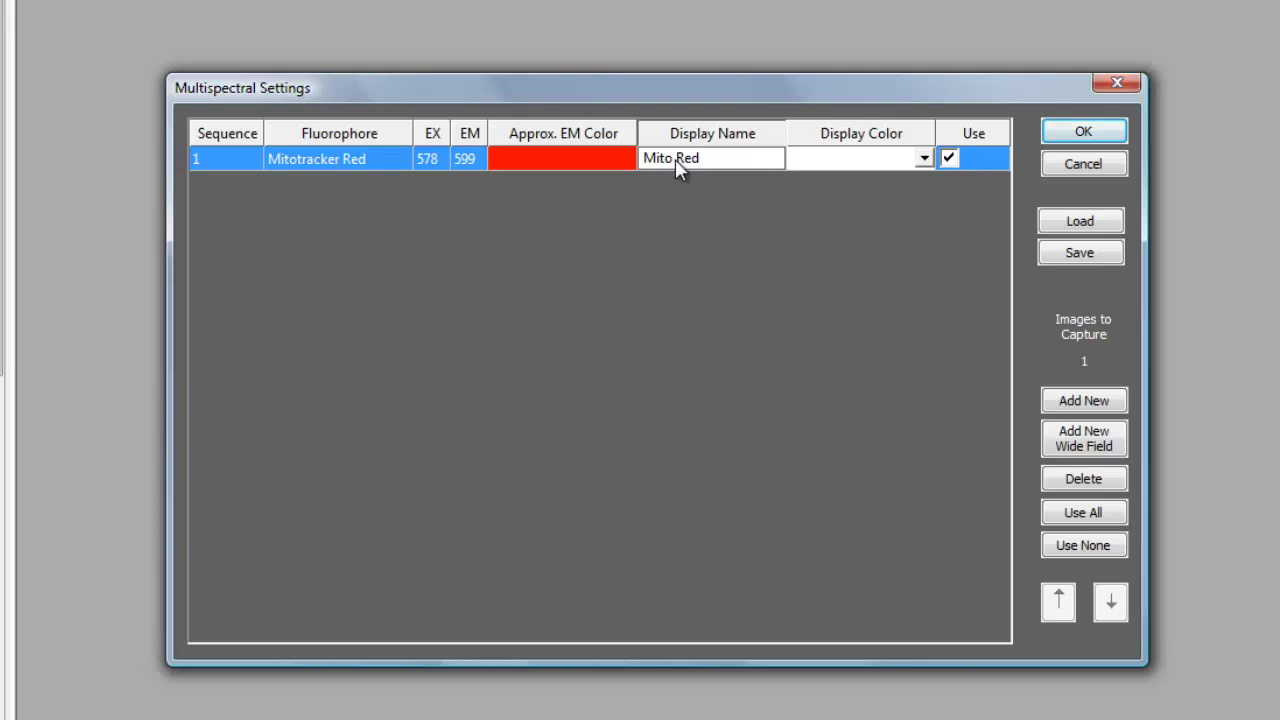
Step: Commit the Mito Red name and set its display colour to pink
click(828, 172)
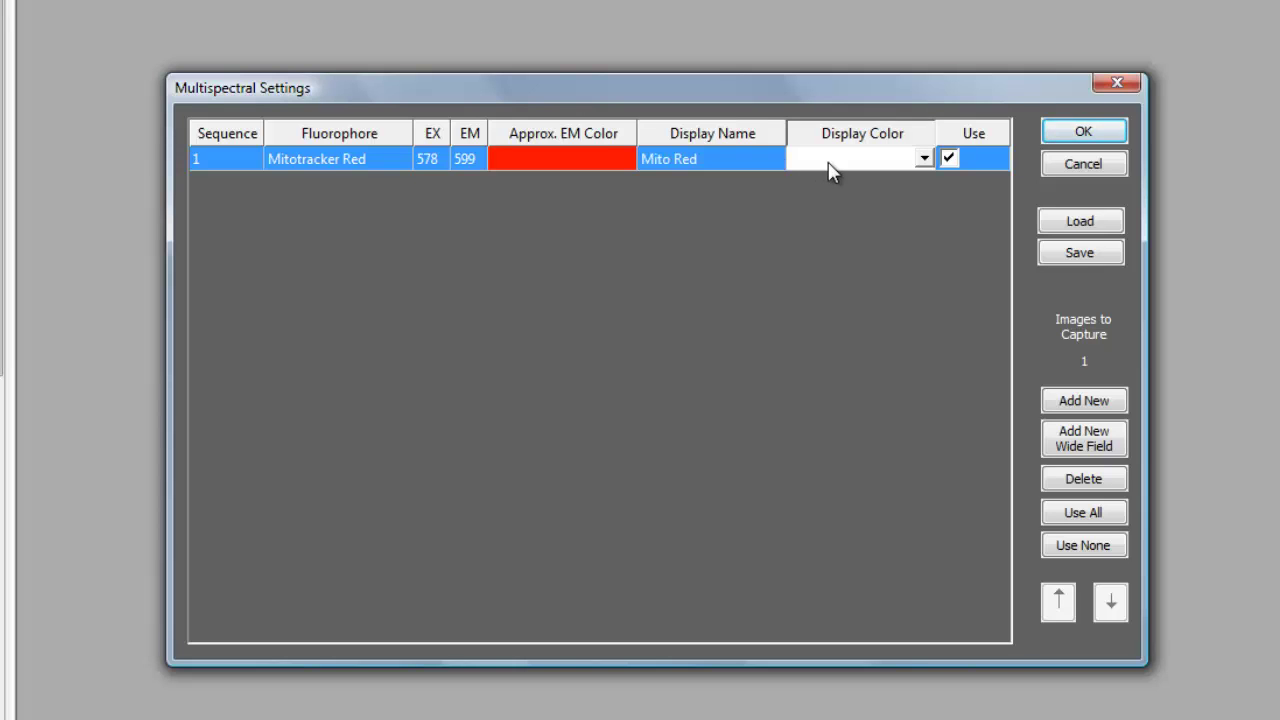
click(924, 160)
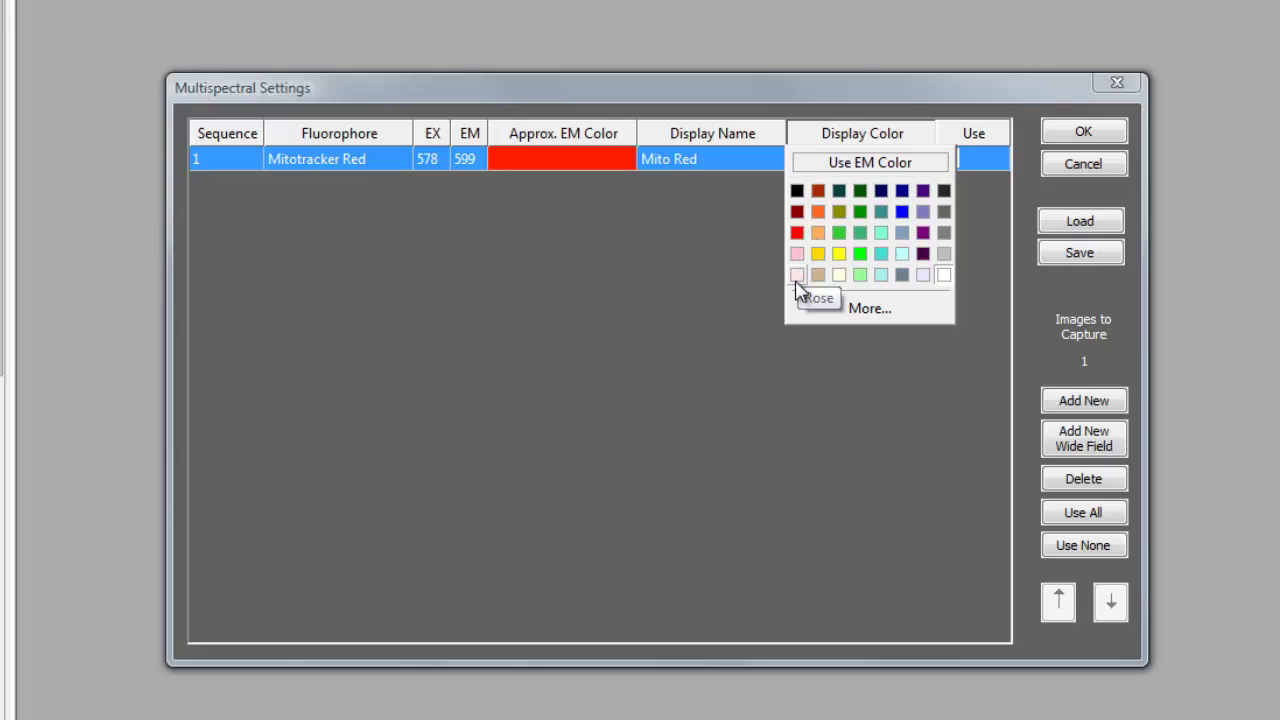
click(840, 257)
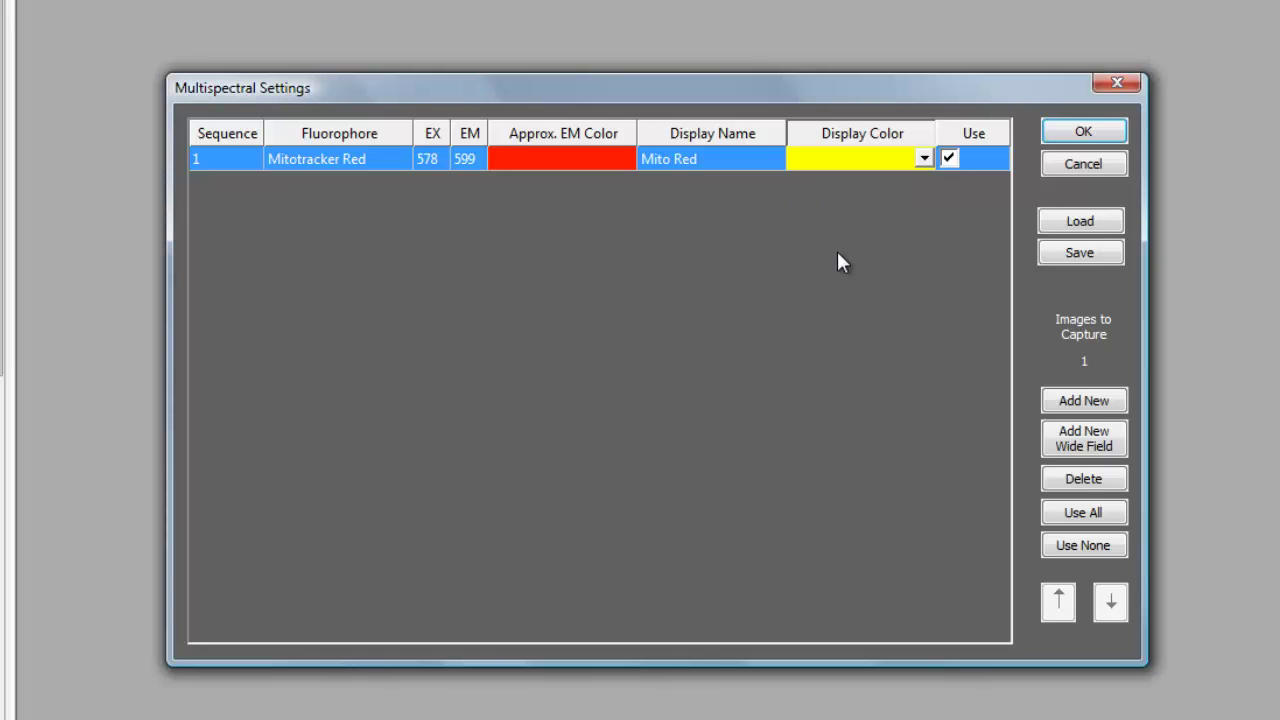
click(925, 160)
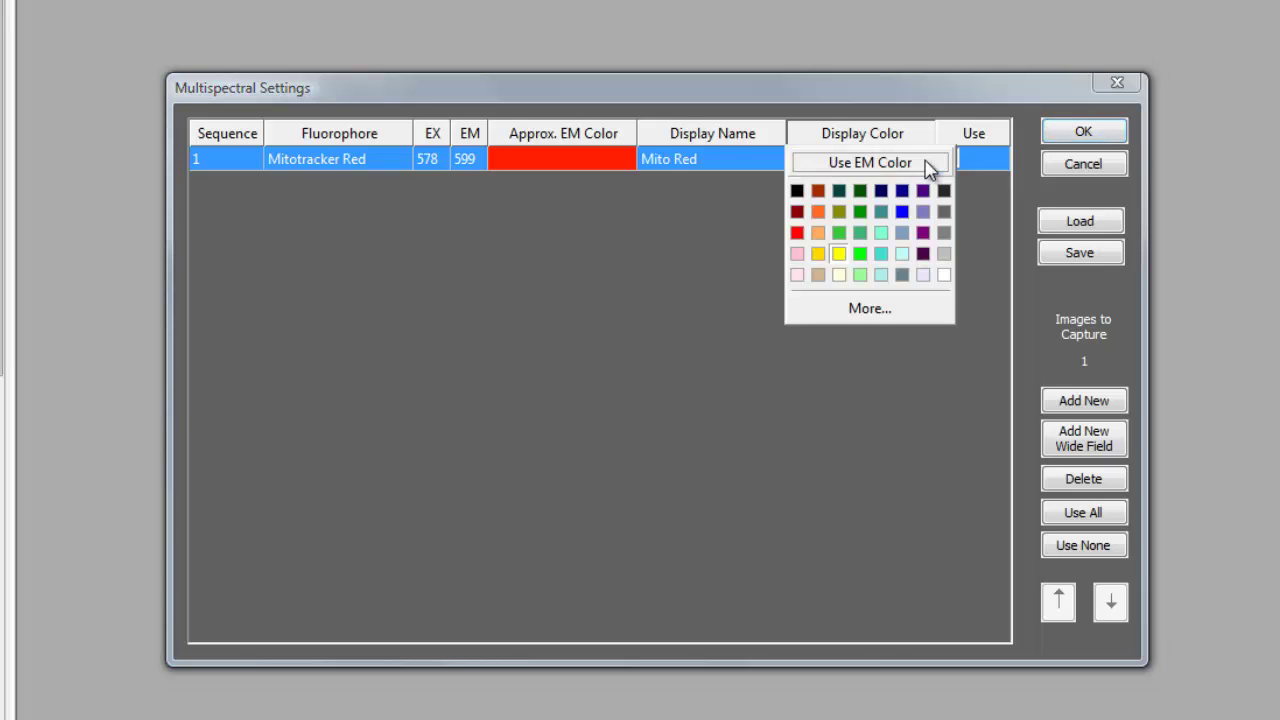
click(856, 164)
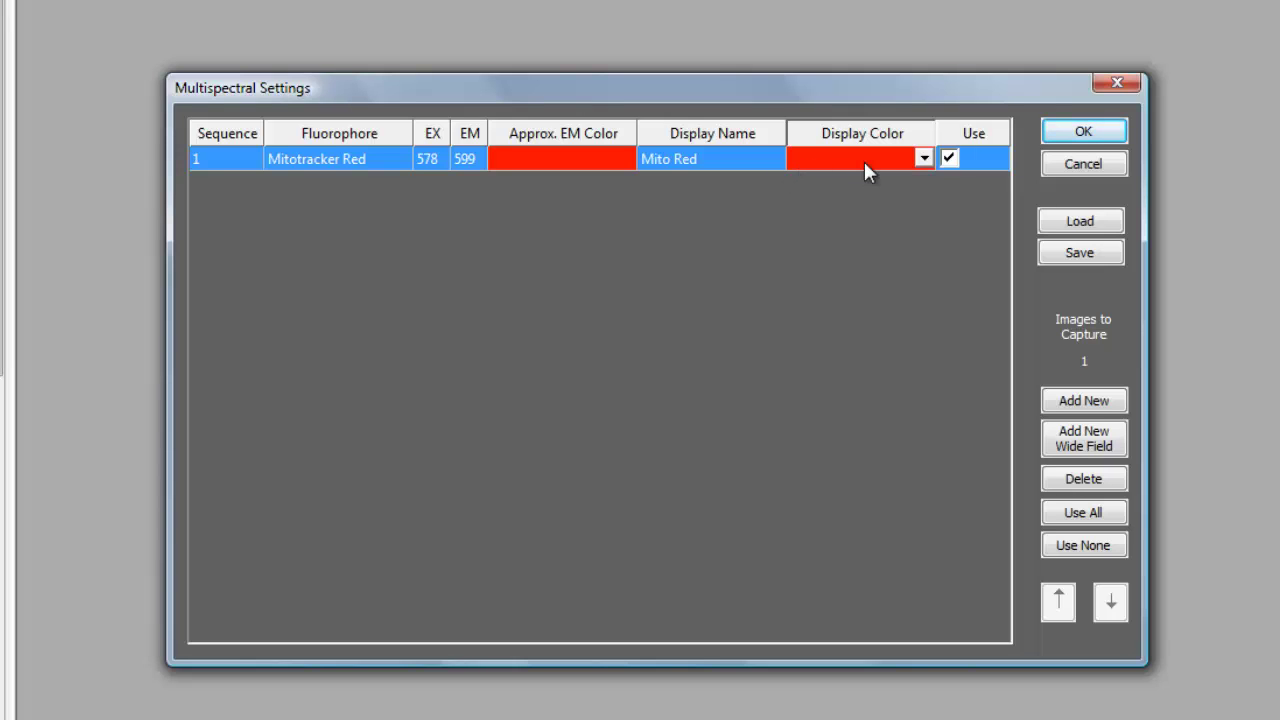
click(922, 160)
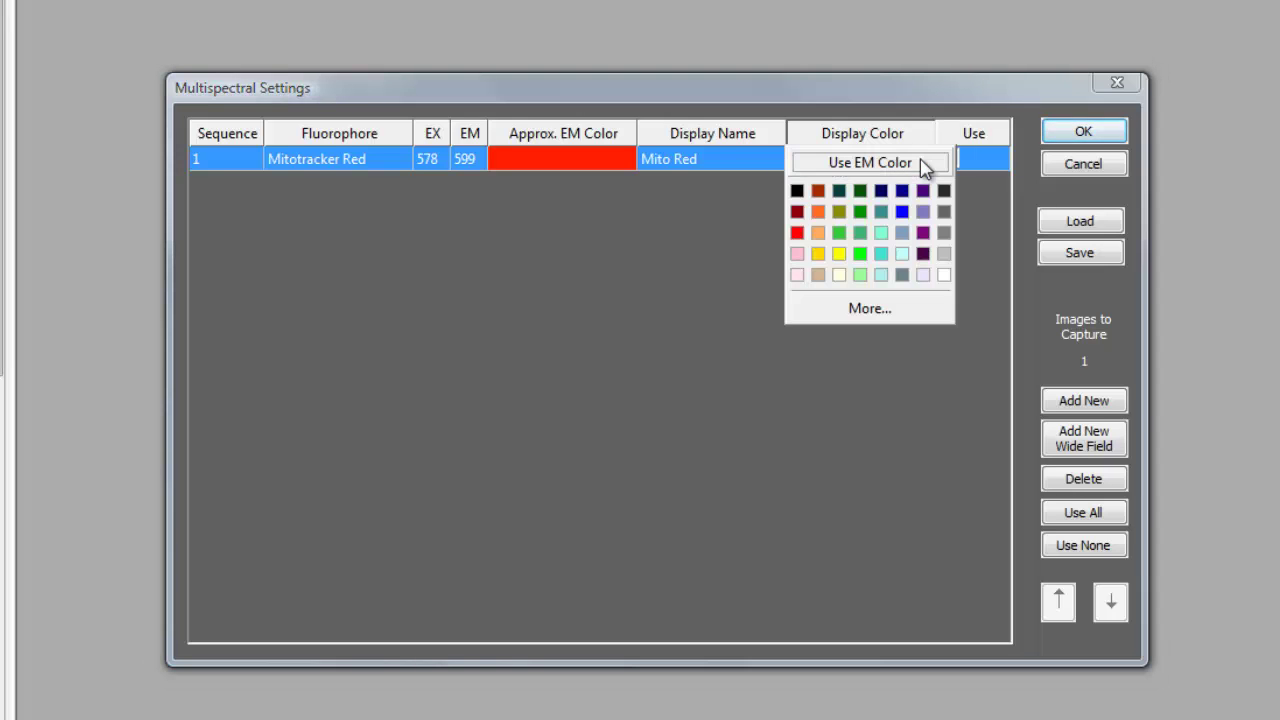
click(797, 254)
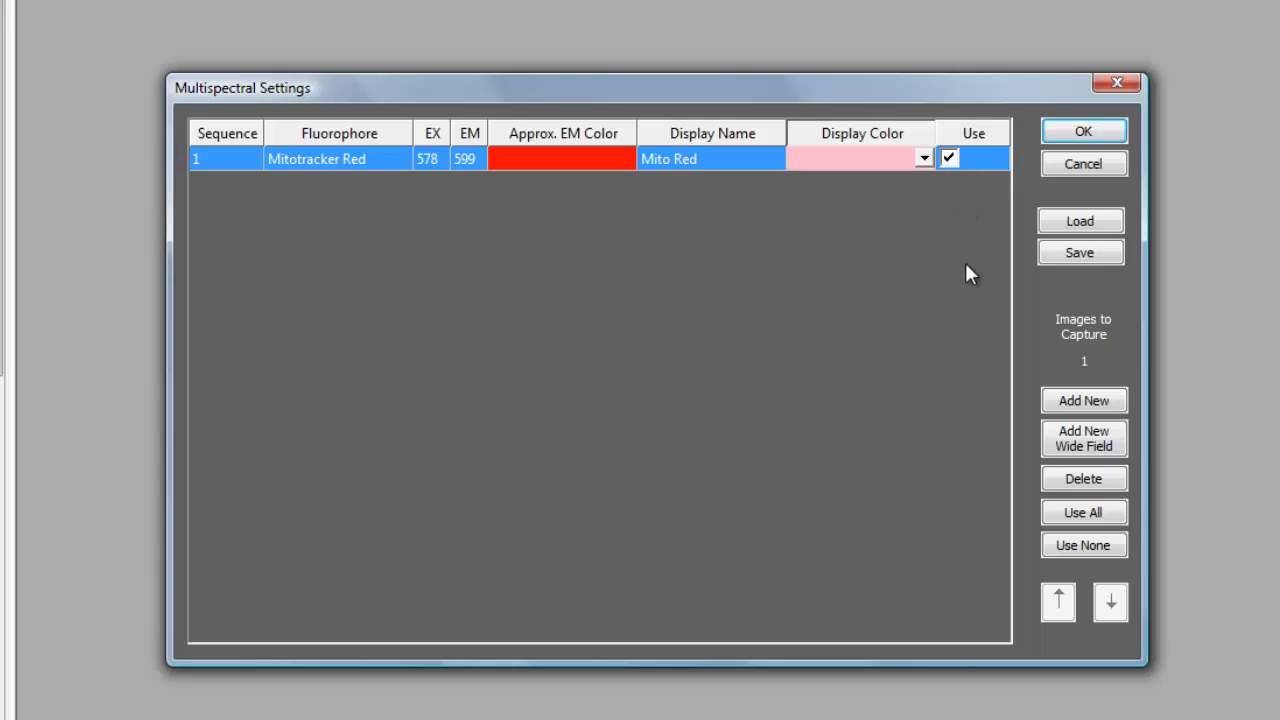
Step: Add a blank second row, then delete both it and the Mito Red row
click(1085, 405)
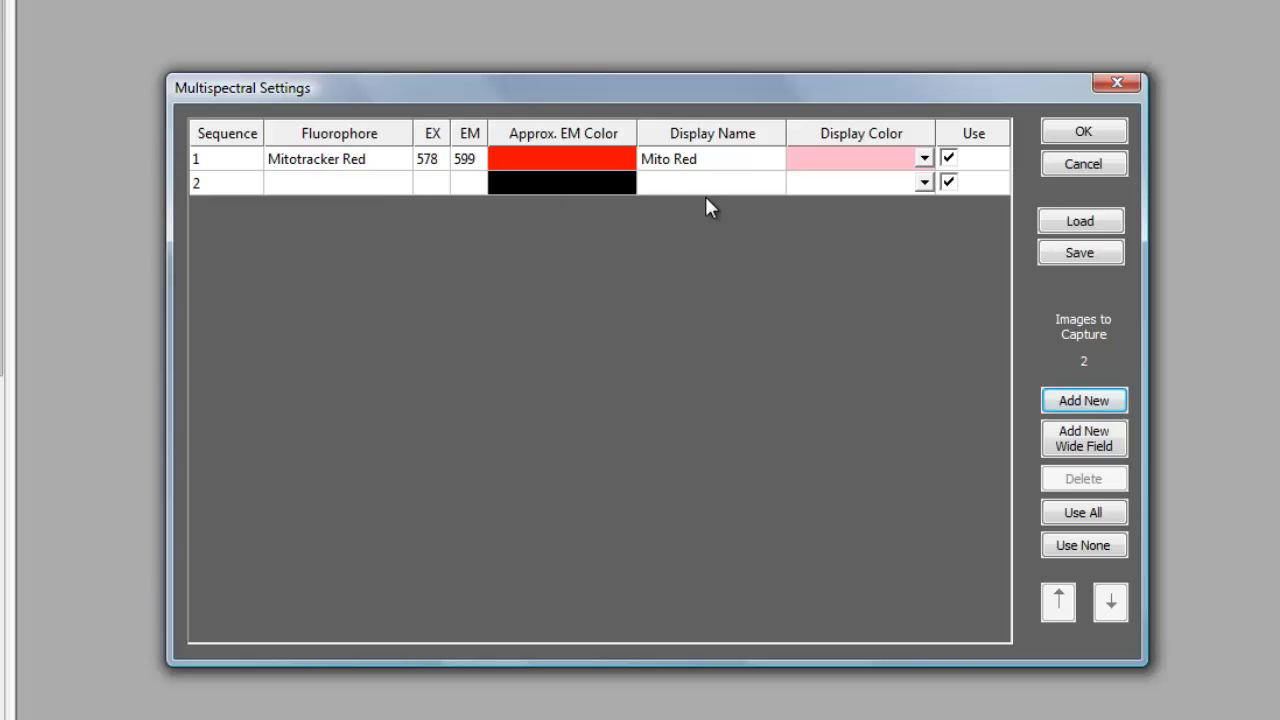
click(748, 162)
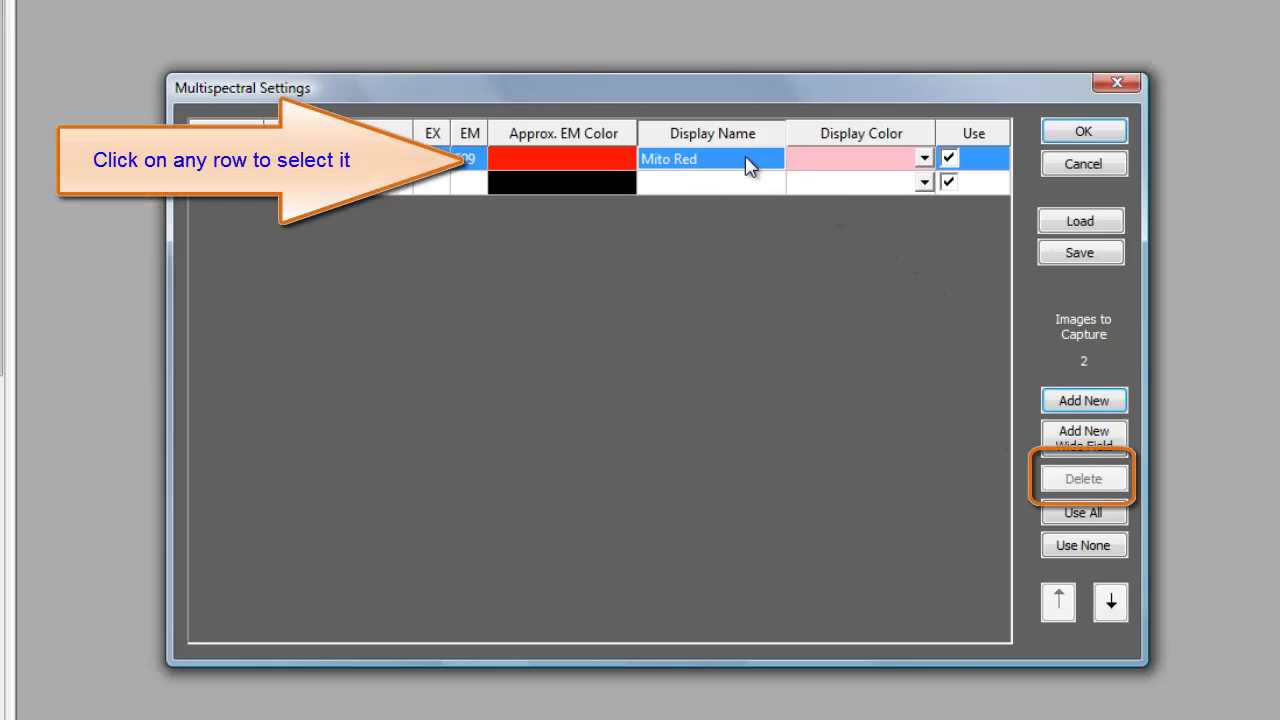
click(1089, 482)
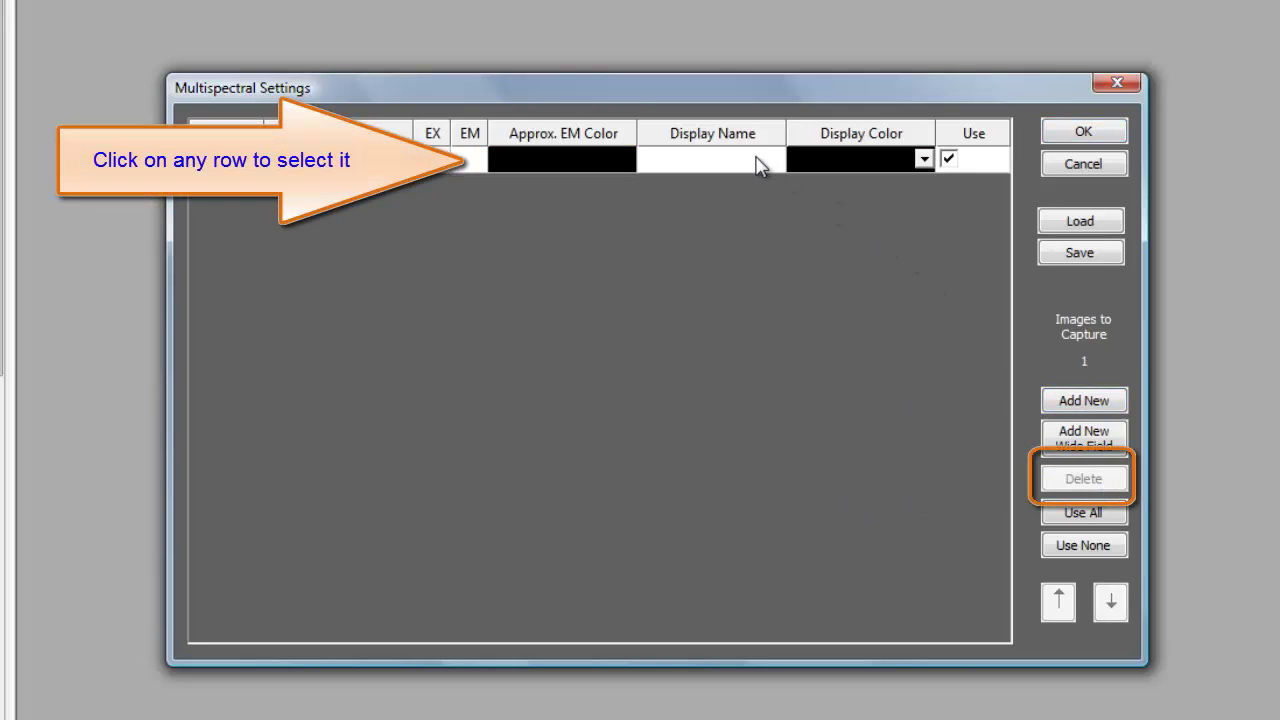
click(757, 166)
click(1100, 481)
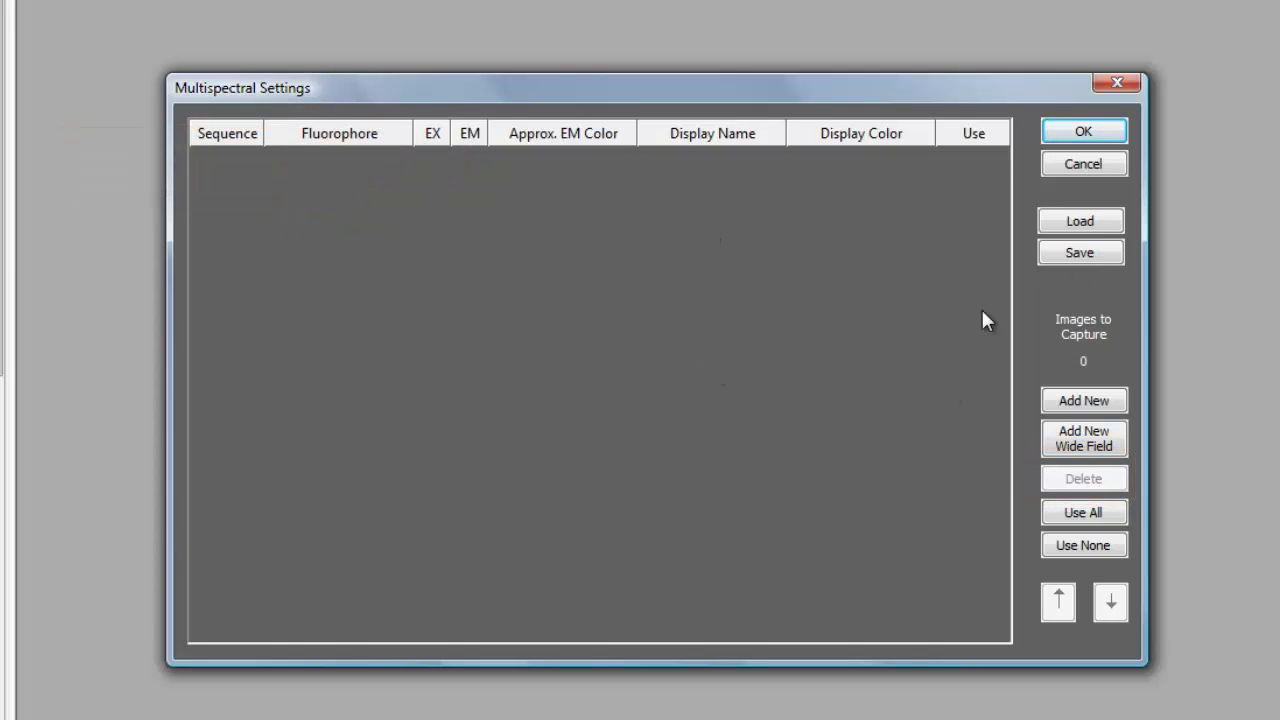
Step: Load Sample_Fluorophores.channels, filling the table with six channels from Dapi to Wide Field
click(1060, 224)
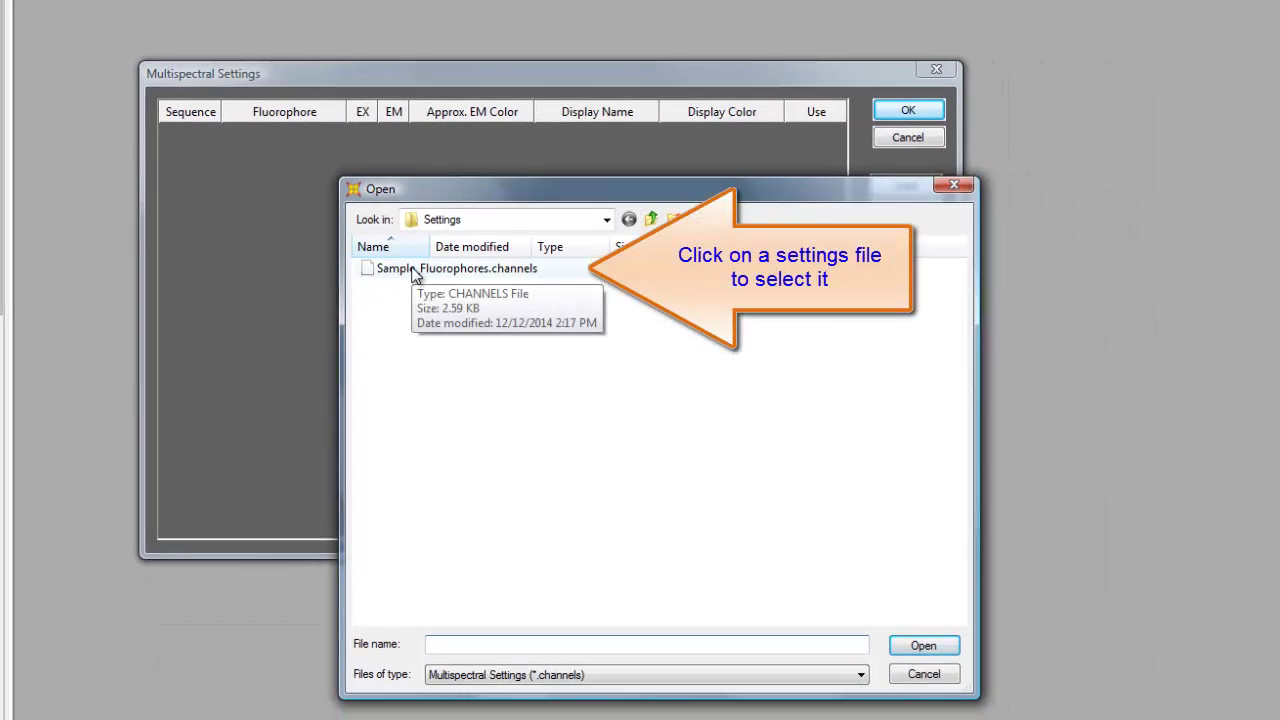
click(410, 272)
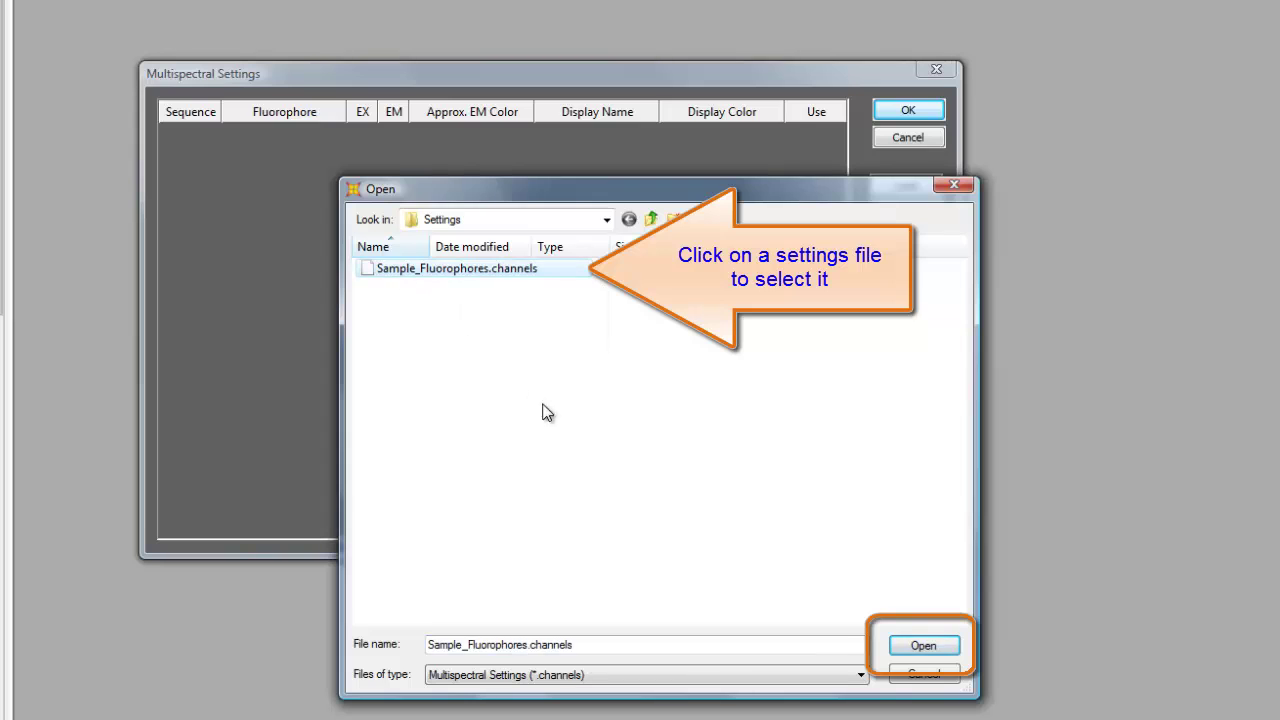
click(914, 646)
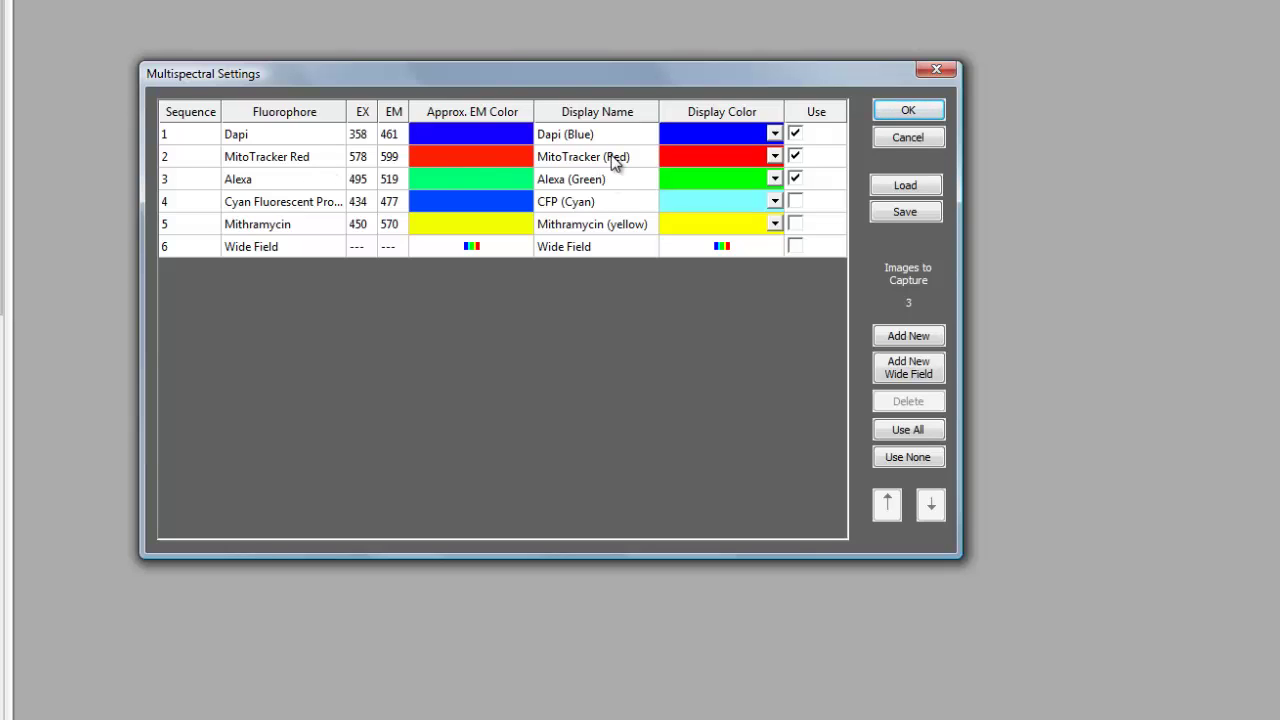
click(614, 160)
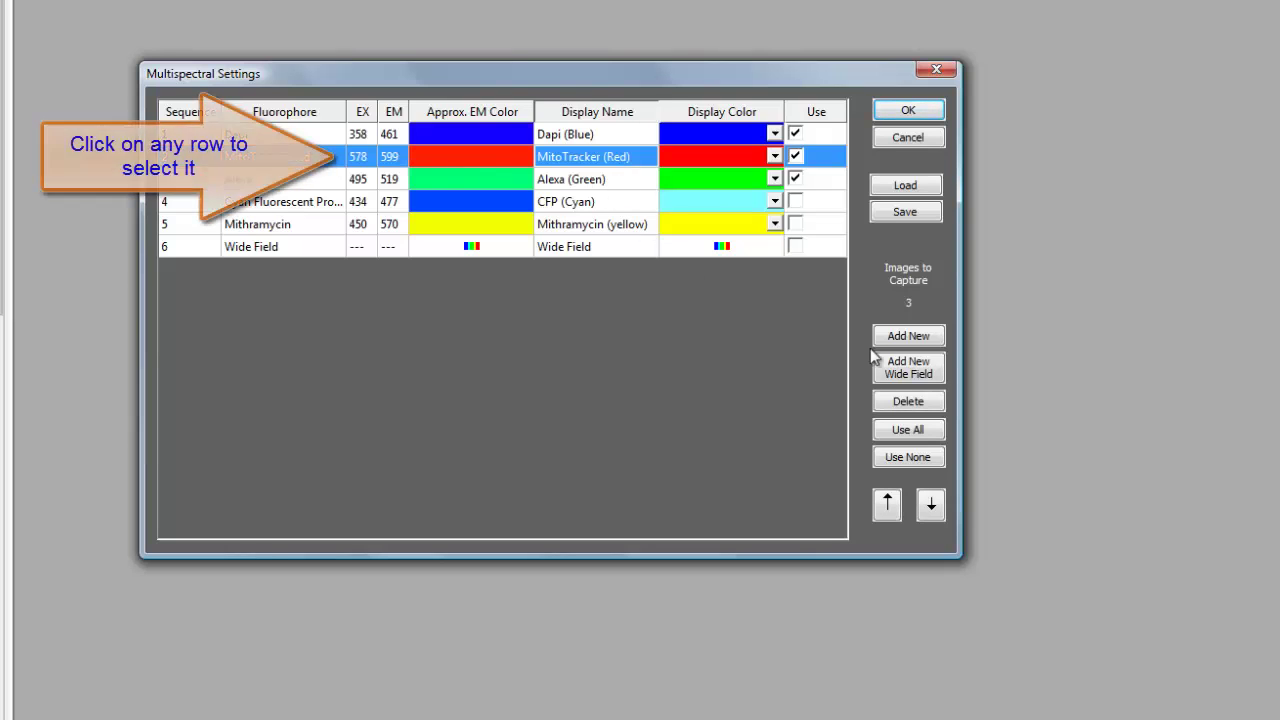
click(889, 505)
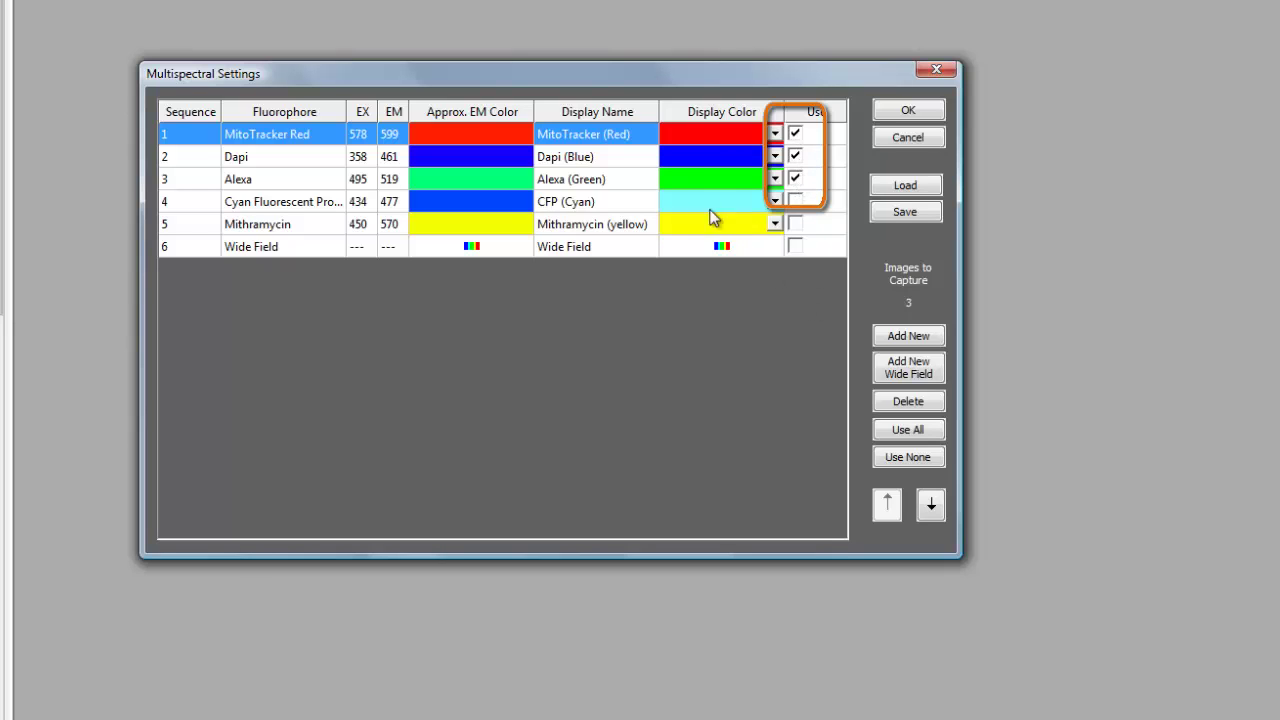
click(691, 155)
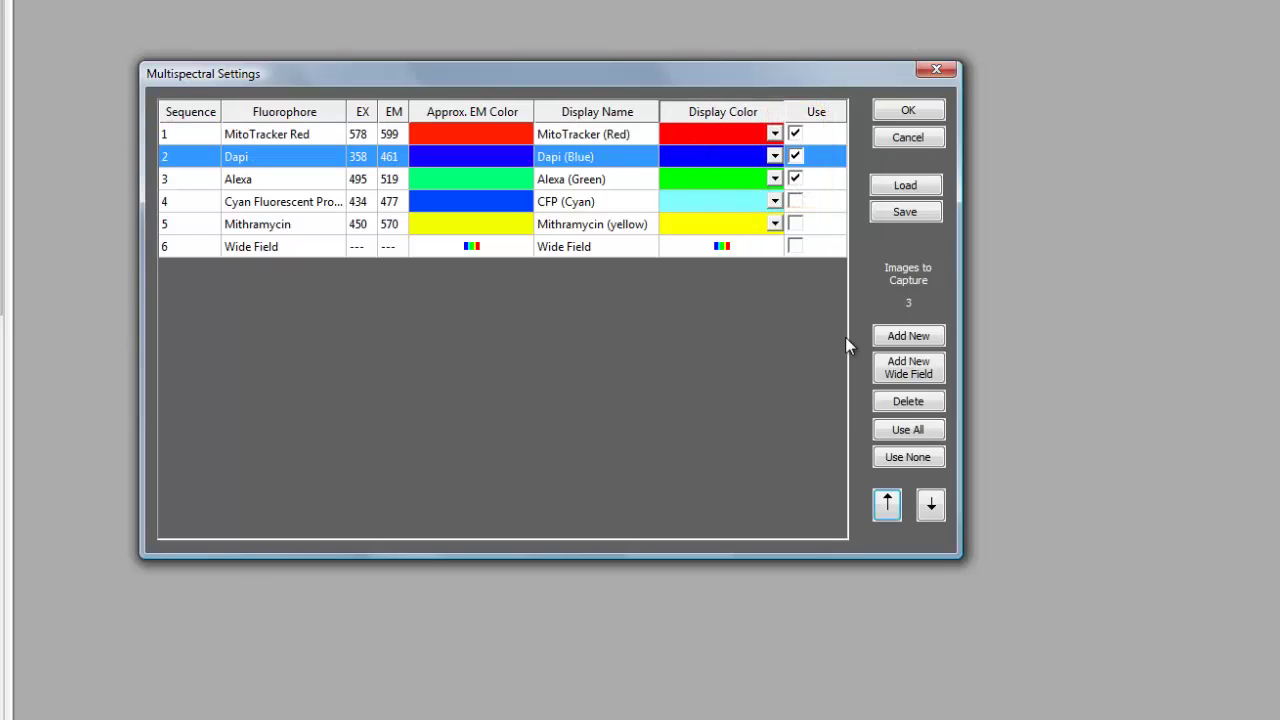
click(887, 503)
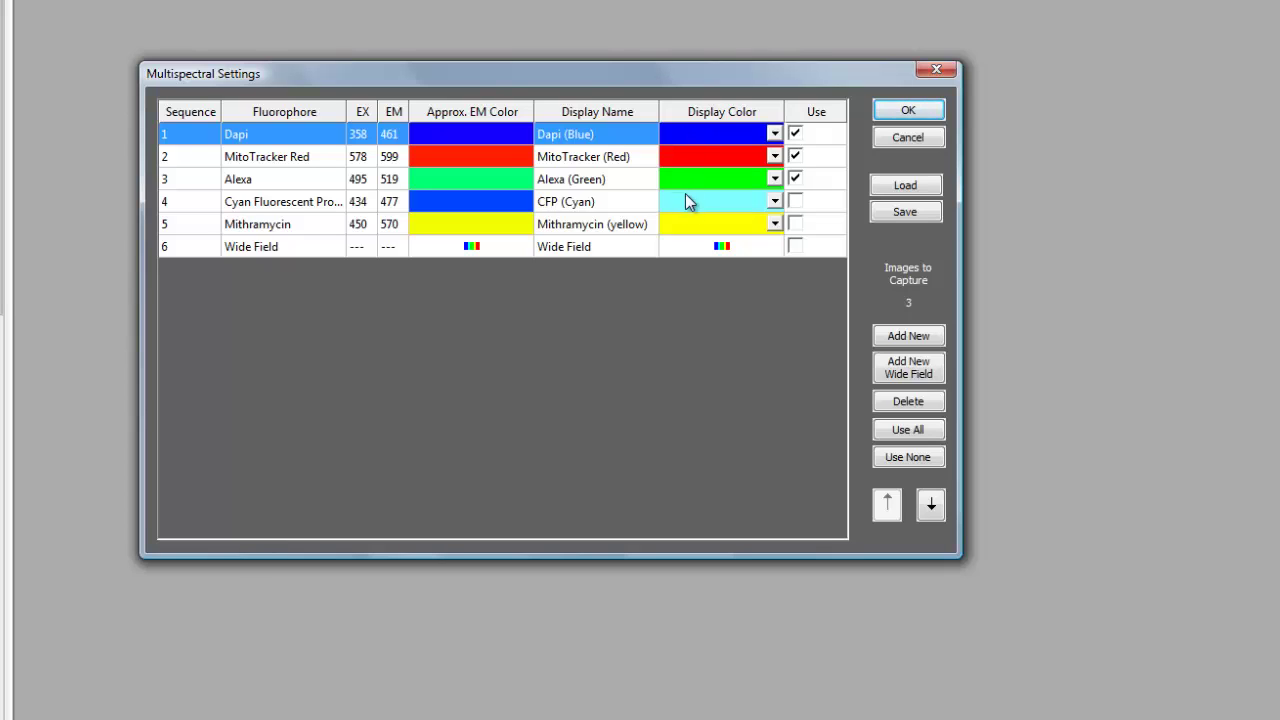
click(795, 201)
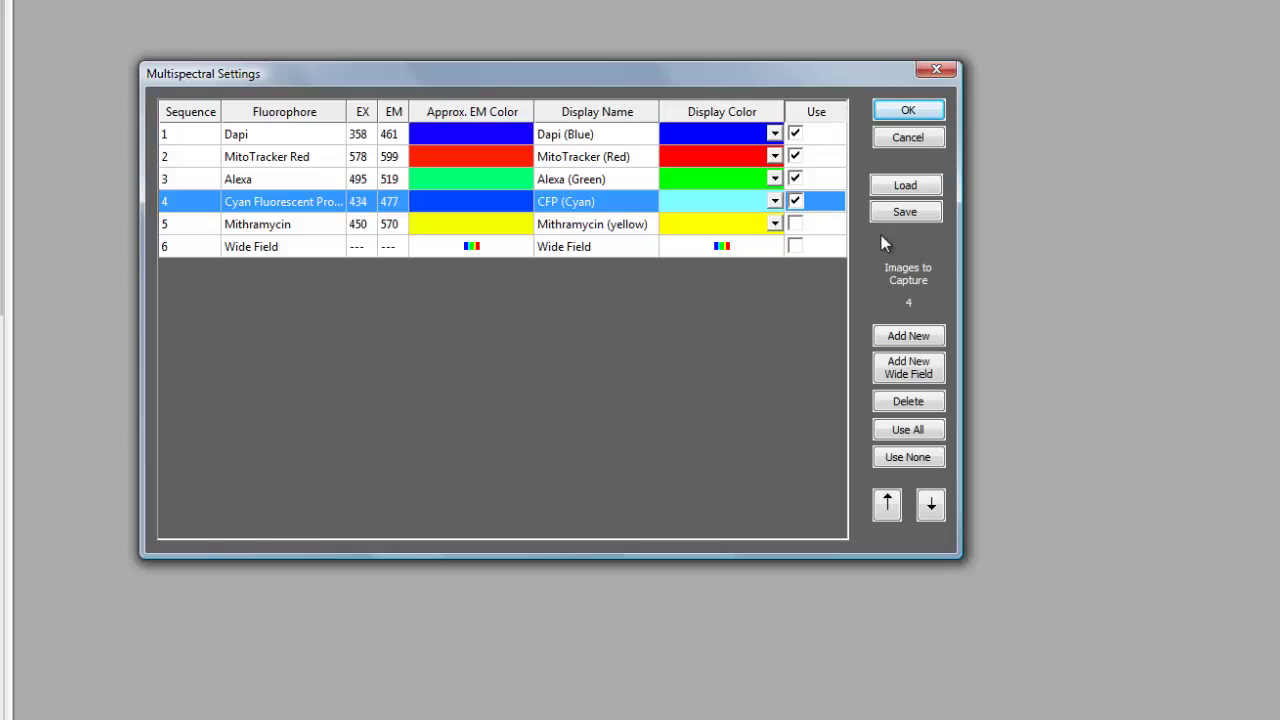
click(795, 202)
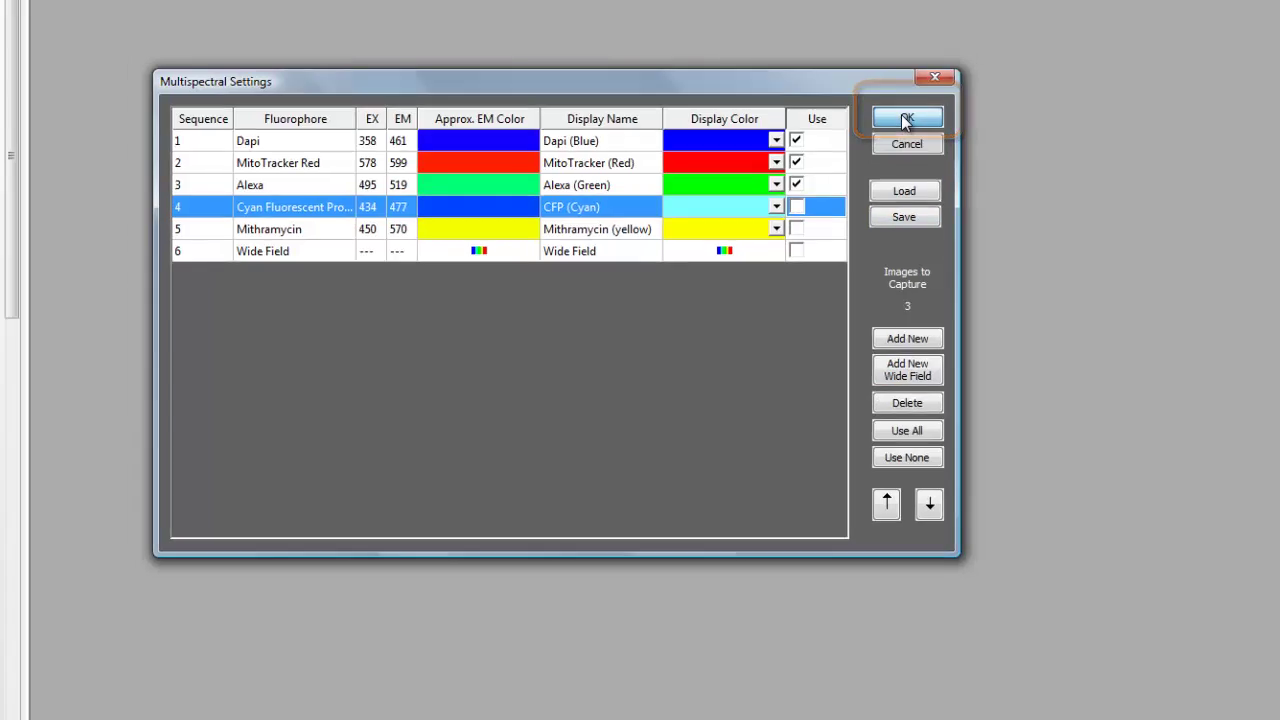
Step: Confirm the three-channel settings with OK and open Camera > Capture to see Multispectral Capture
click(905, 112)
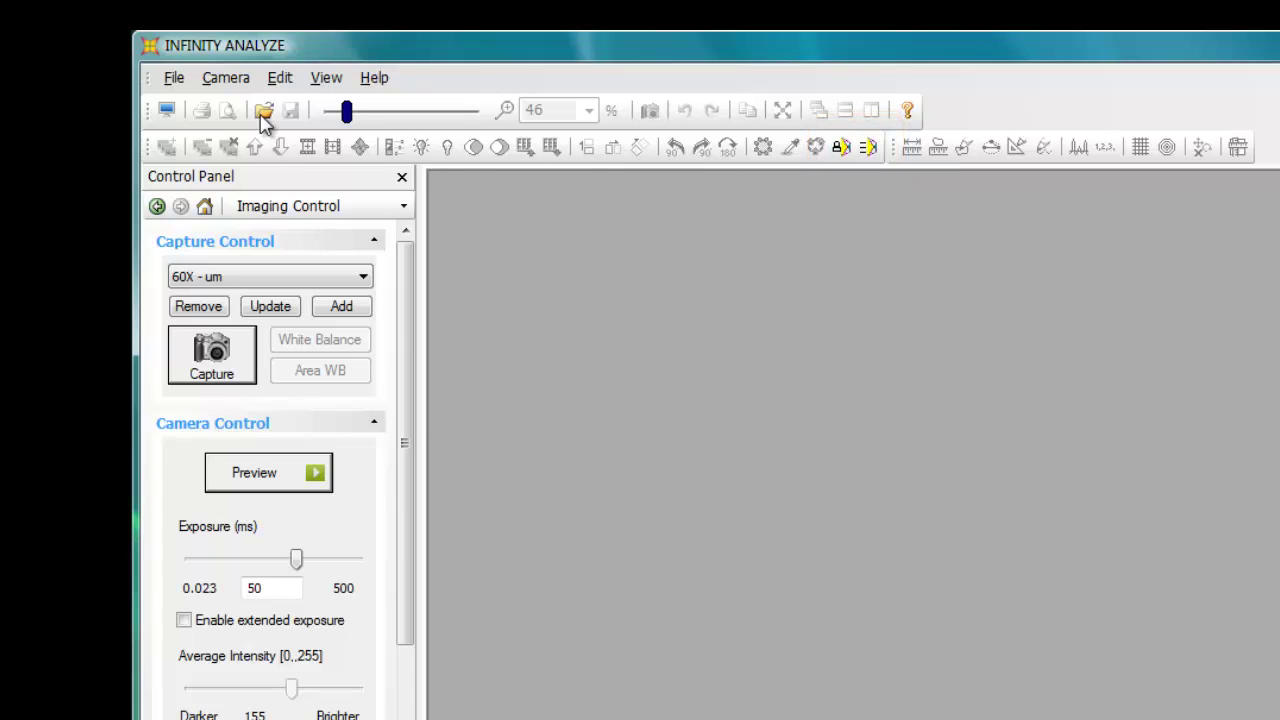
click(233, 87)
mouse_move(258, 135)
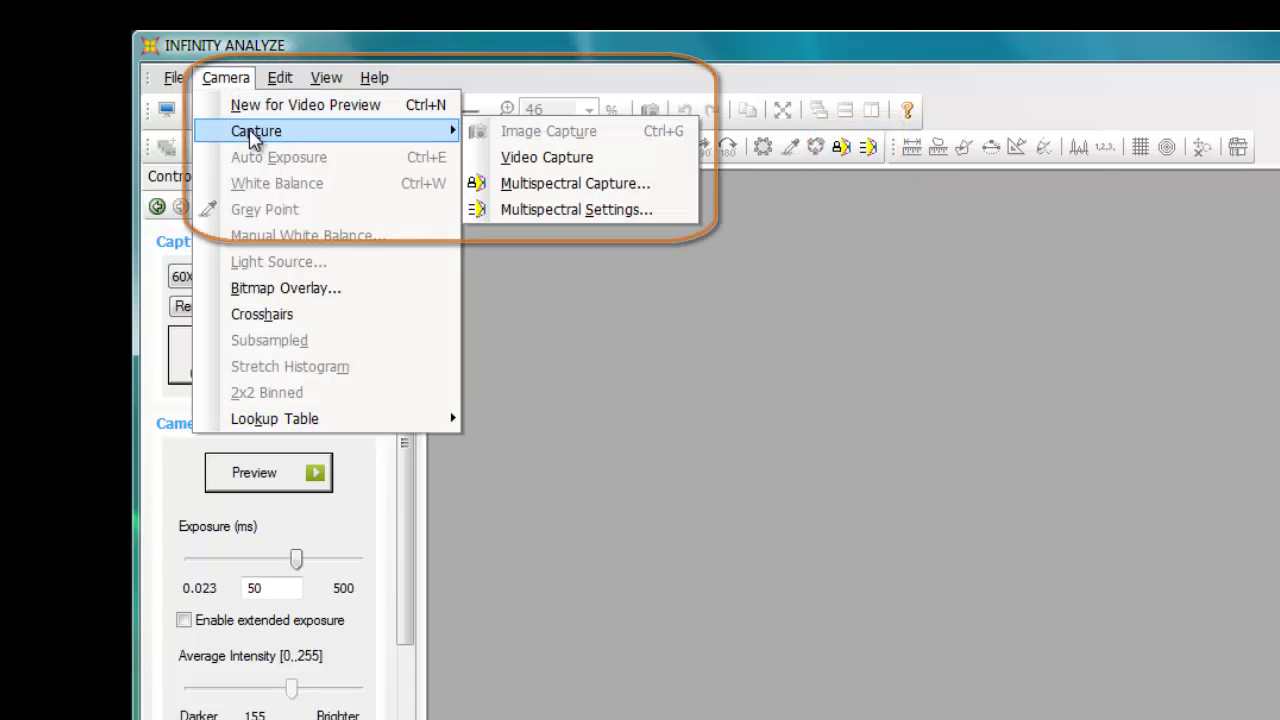